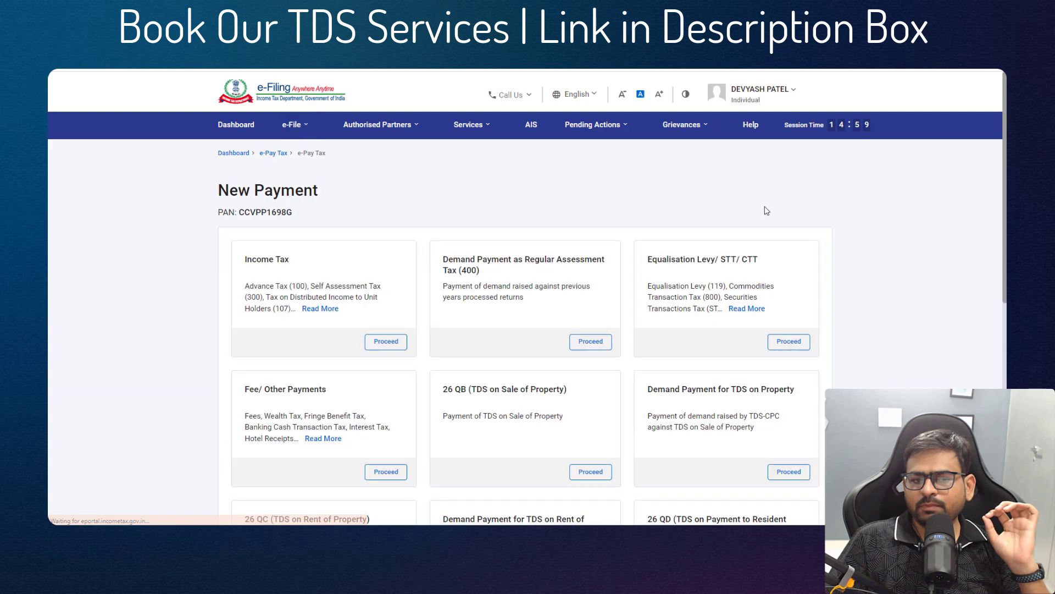
Proceed with the 26 QC (TDS on Rent of Property) payment from its card.
{"action": "scroll", "coordinate": [391, 254], "scroll_direction": "down", "scroll_amount": 5}
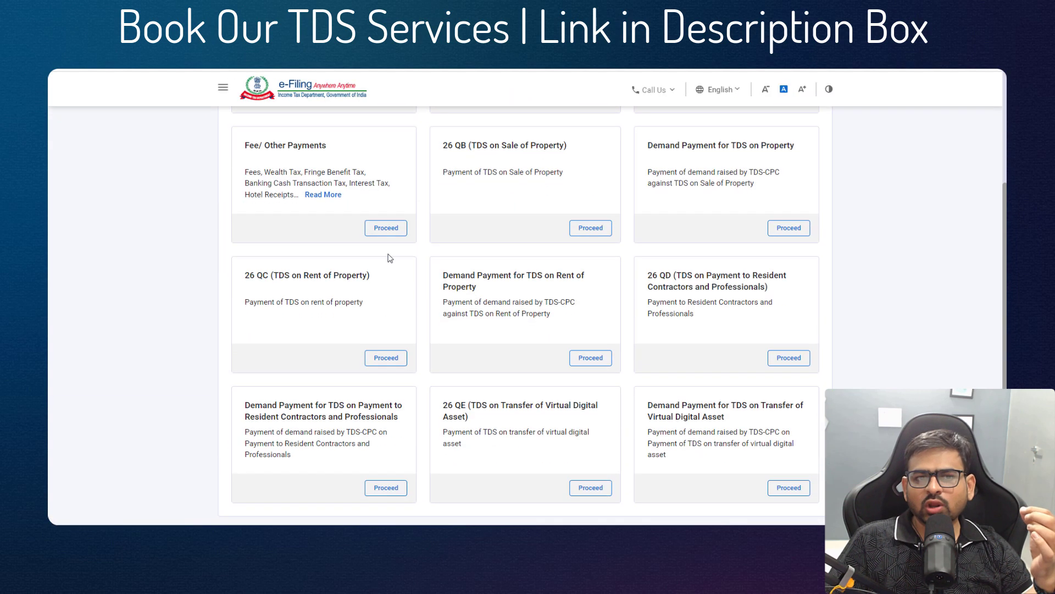
{"action": "left_click_drag", "start_coordinate": [244, 275], "coordinate": [343, 276]}
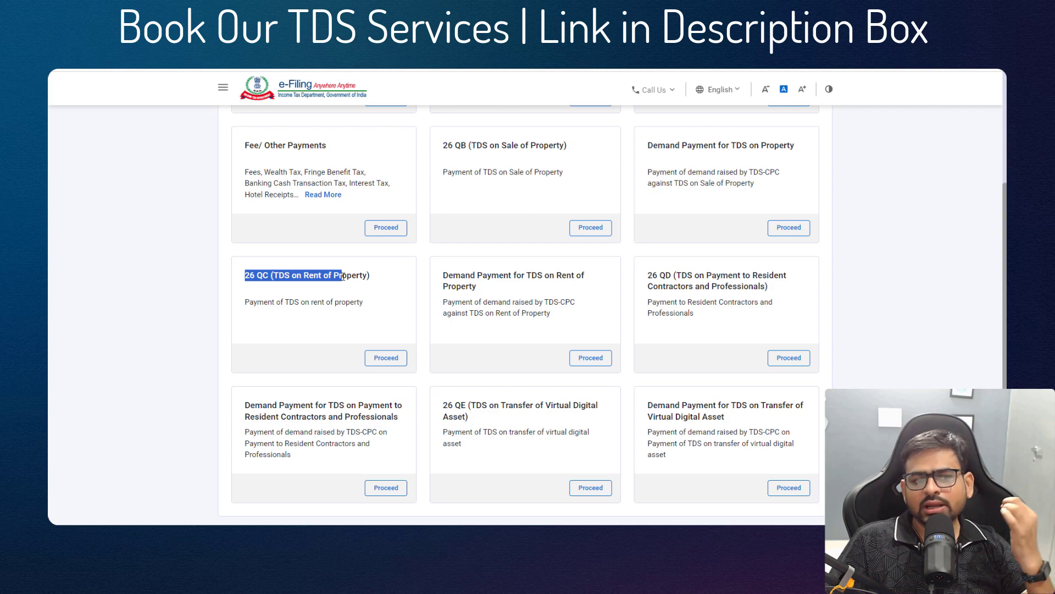
{"action": "left_click", "coordinate": [387, 357]}
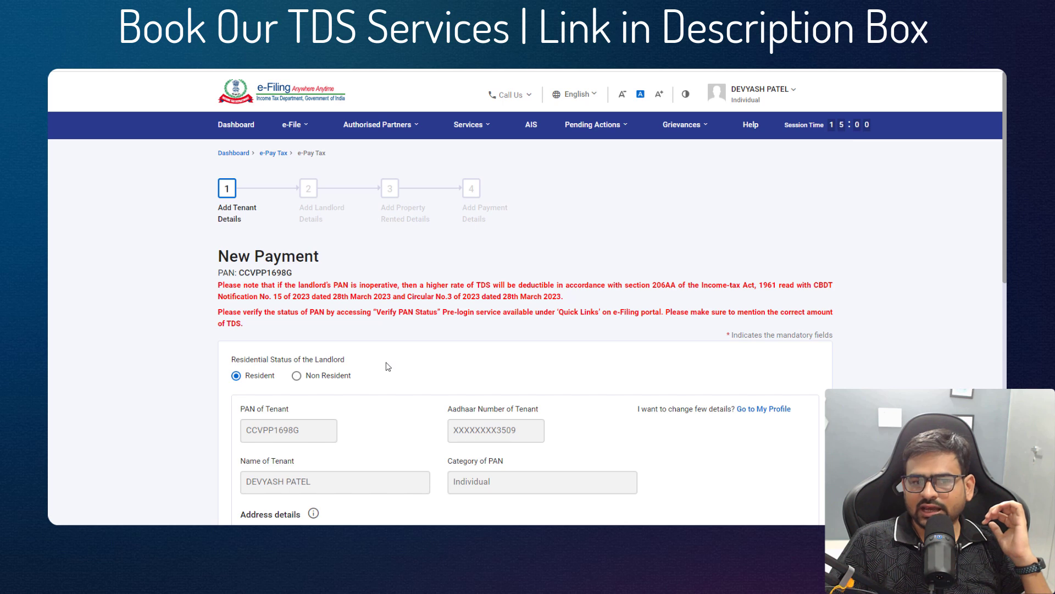
Review the prefilled tenant details, keeping the landlord's residential status as Resident.
{"action": "scroll", "coordinate": [388, 366], "scroll_direction": "down", "scroll_amount": 3}
{"action": "left_click_drag", "start_coordinate": [244, 225], "coordinate": [332, 225]}
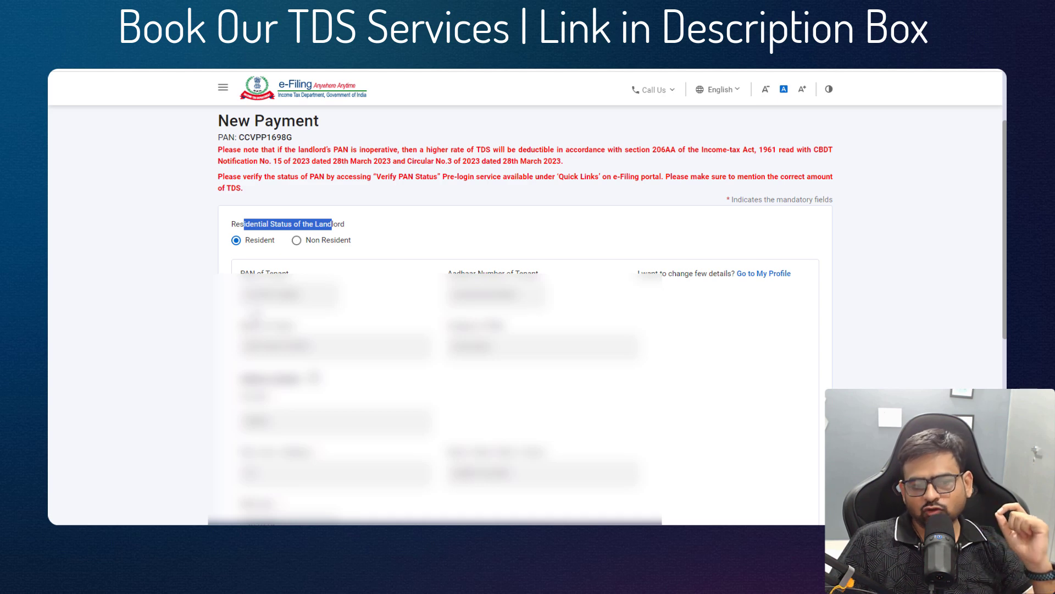
{"action": "left_click", "coordinate": [464, 165]}
{"action": "double_click", "coordinate": [465, 164]}
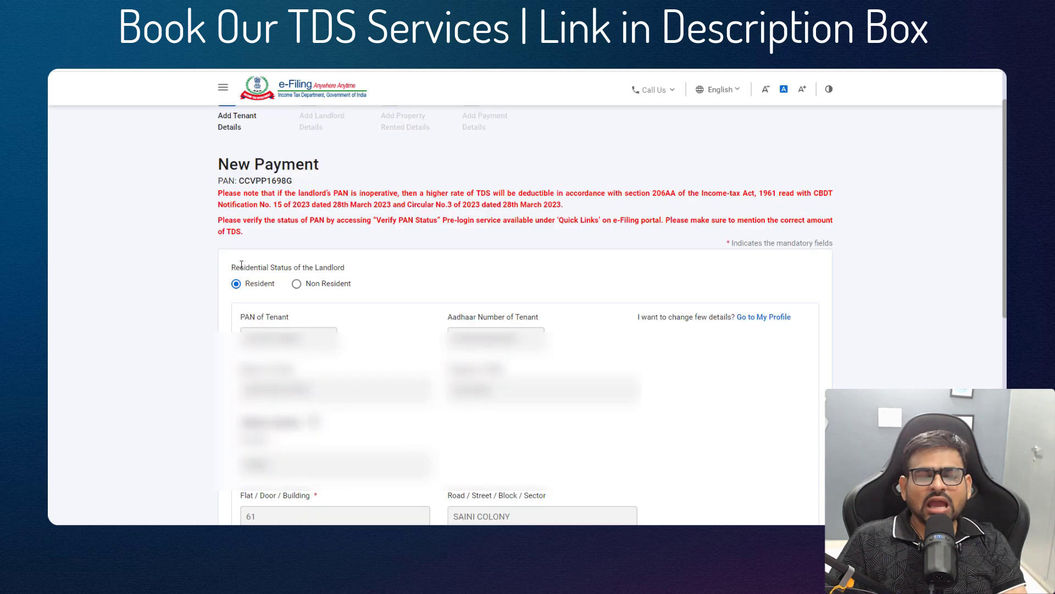
{"action": "left_click_drag", "start_coordinate": [240, 268], "coordinate": [305, 269]}
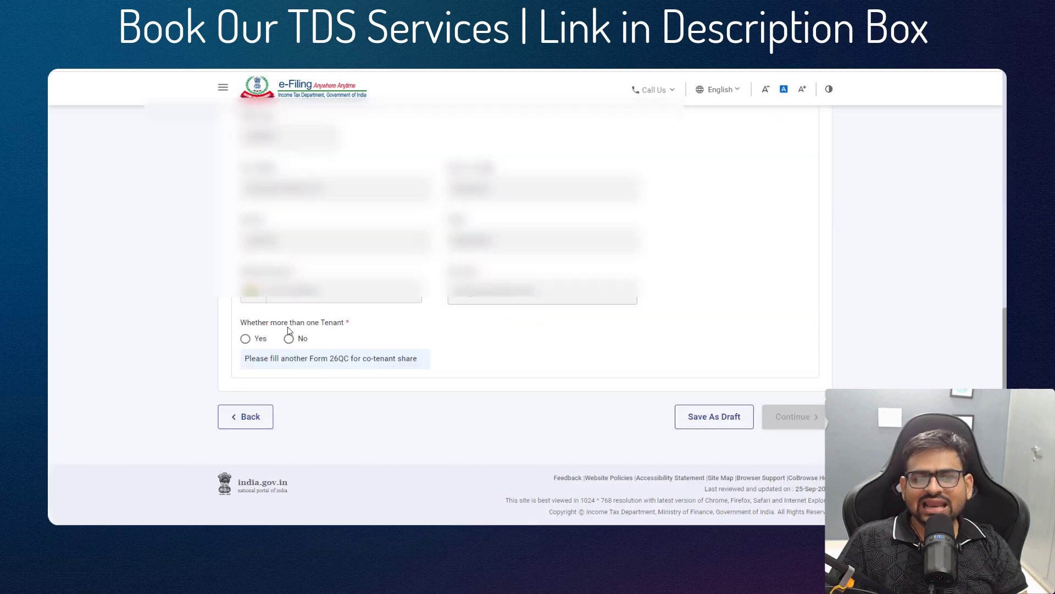
{"action": "left_click_drag", "start_coordinate": [267, 323], "coordinate": [379, 327]}
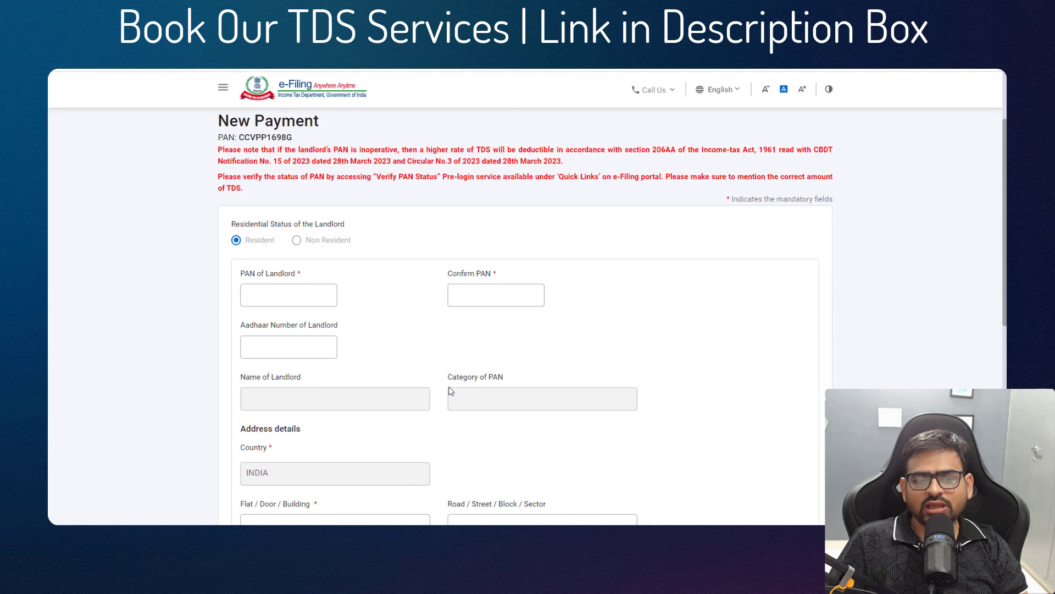
Enter the landlord's PAN, confirm it, and fill in the address and PIN code.
{"action": "scroll", "coordinate": [496, 394], "scroll_direction": "down", "scroll_amount": 3}
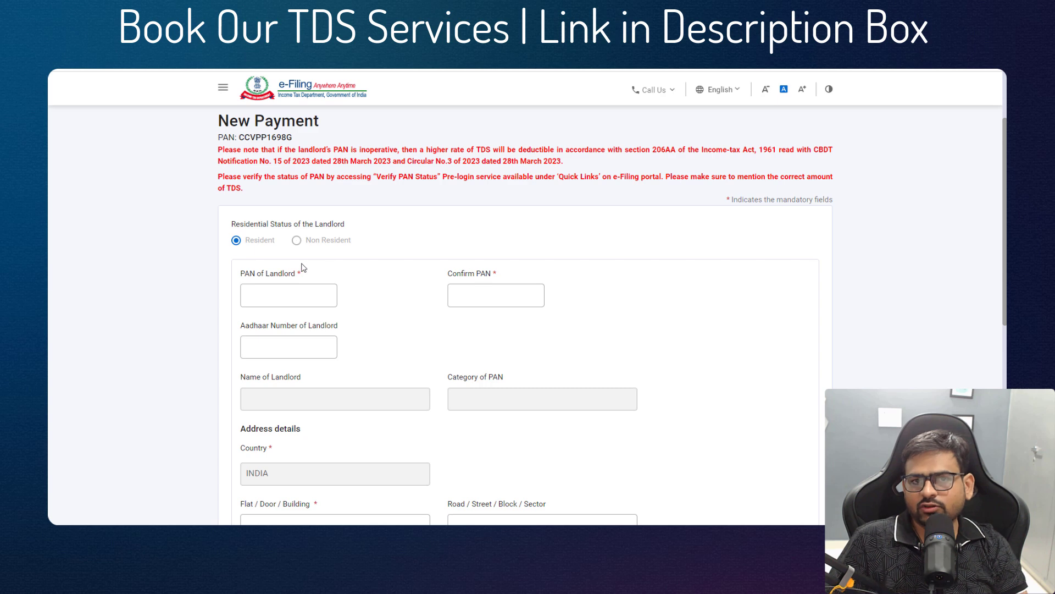
{"action": "left_click_drag", "start_coordinate": [245, 273], "coordinate": [324, 279]}
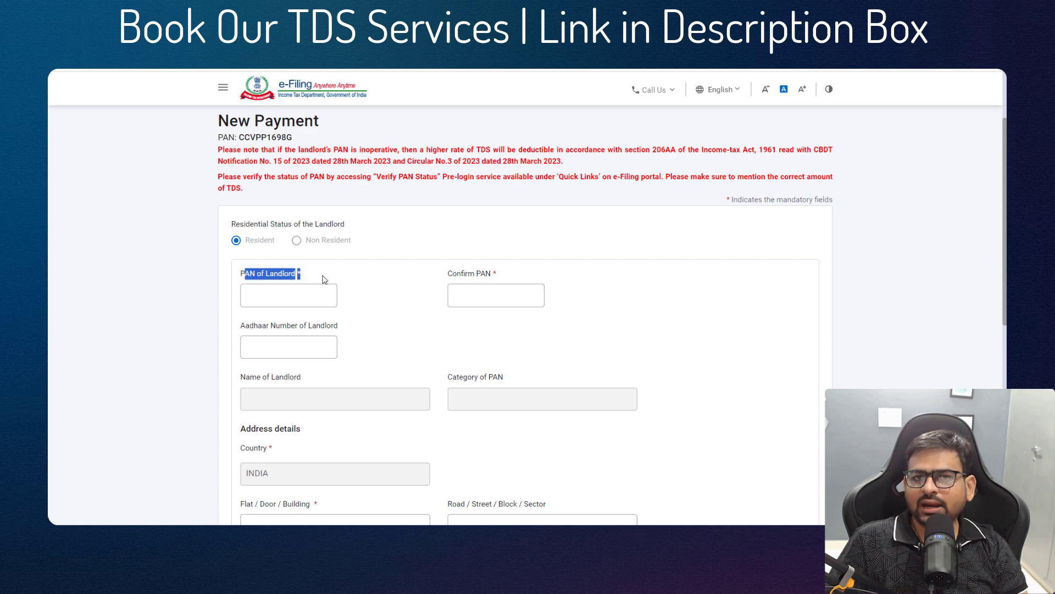
{"action": "left_click", "coordinate": [285, 292]}
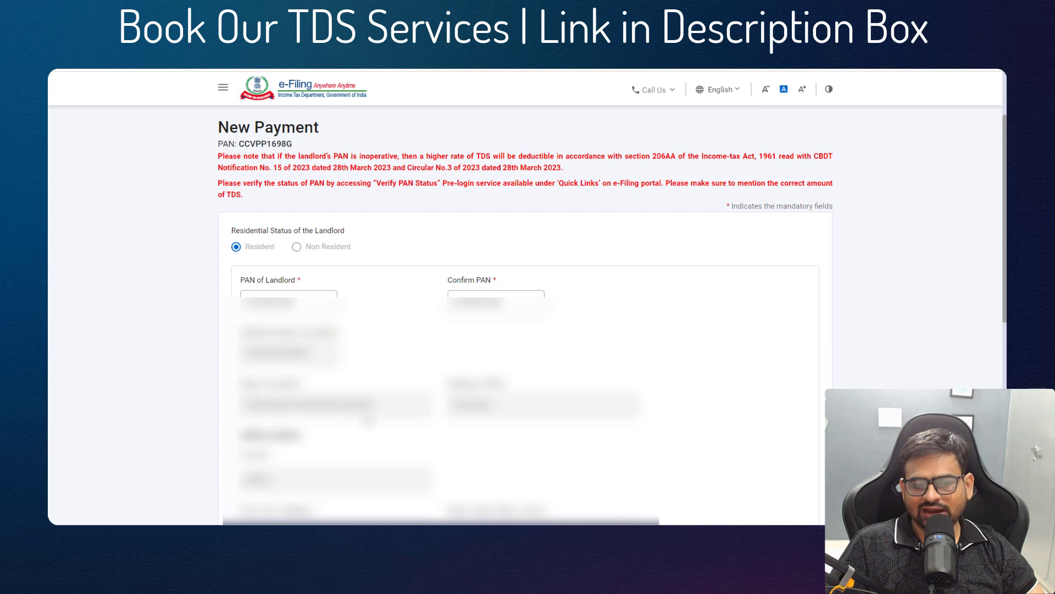
{"action": "scroll", "coordinate": [384, 421], "scroll_direction": "down", "scroll_amount": 10}
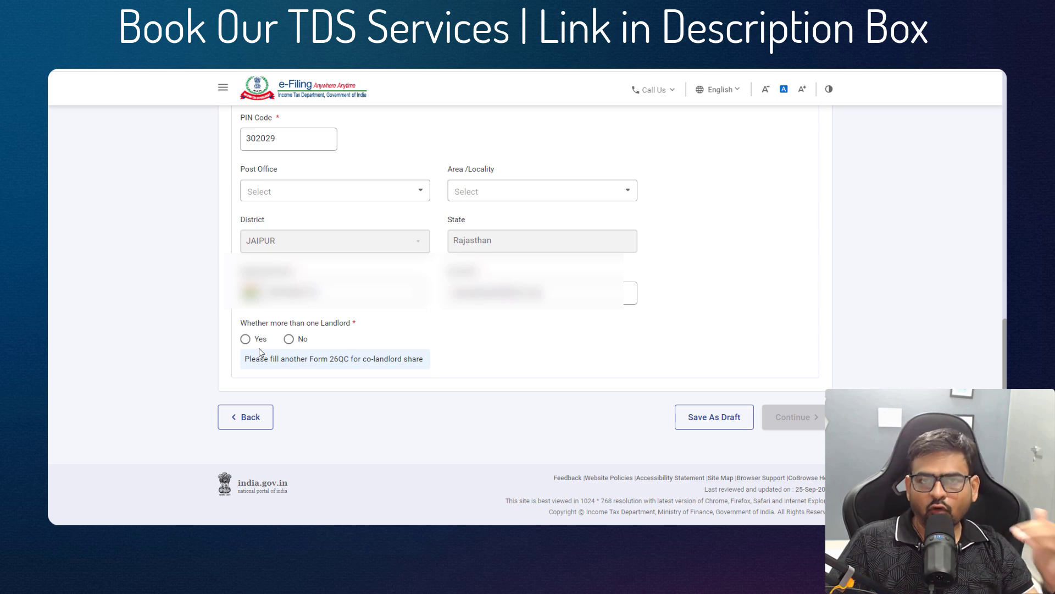
Mark the rented property type as Building.
{"action": "scroll", "coordinate": [258, 348], "scroll_direction": "up", "scroll_amount": 8}
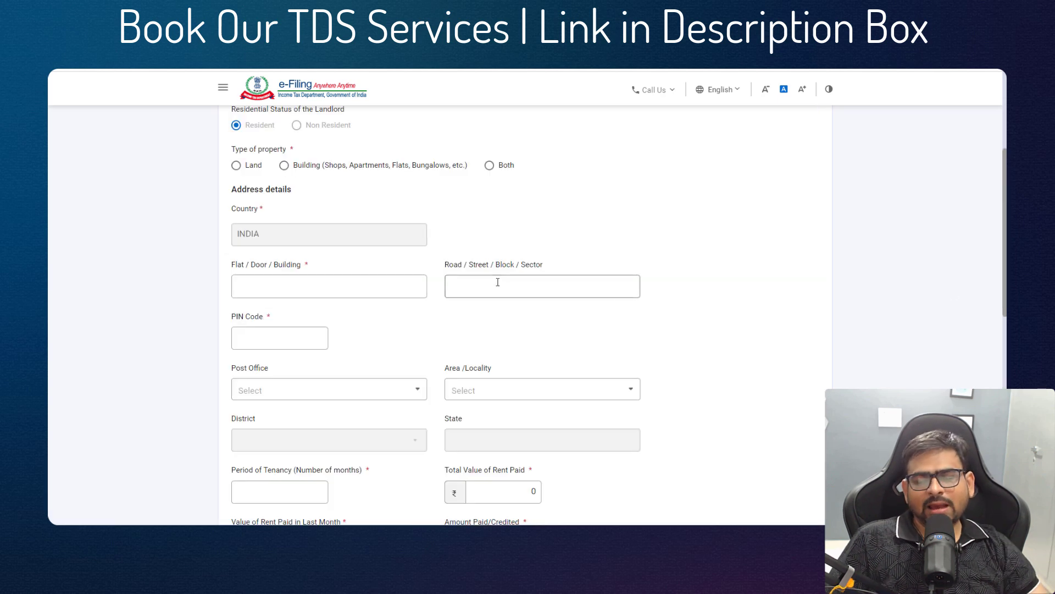
{"action": "left_click_drag", "start_coordinate": [230, 160], "coordinate": [289, 154]}
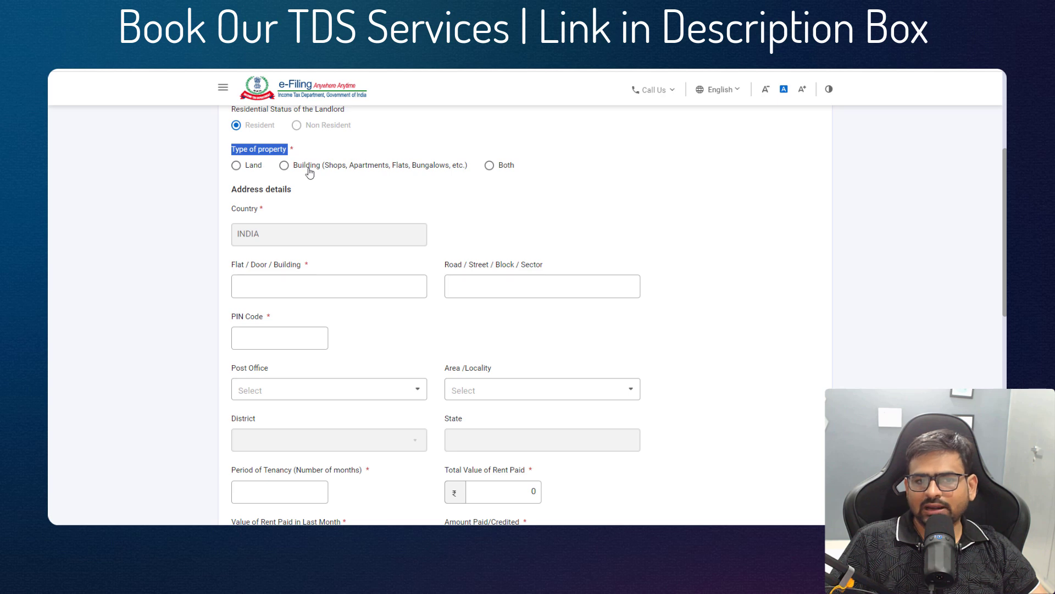
{"action": "left_click", "coordinate": [285, 167]}
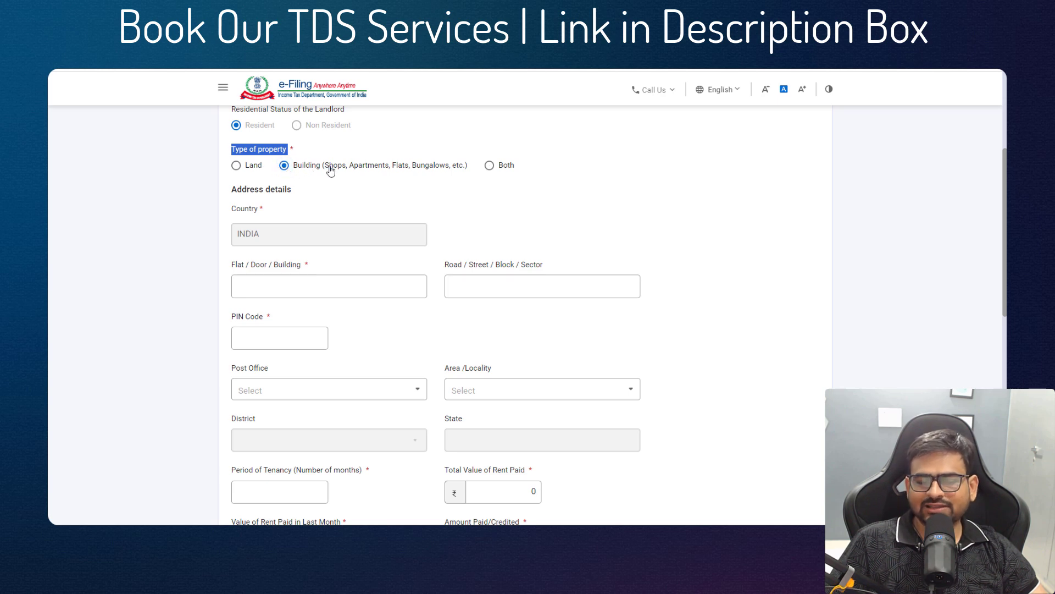
{"action": "scroll", "coordinate": [330, 181], "scroll_direction": "down", "scroll_amount": 2}
{"action": "scroll", "coordinate": [315, 181], "scroll_direction": "up", "scroll_amount": 2}
{"action": "left_click_drag", "start_coordinate": [246, 189], "coordinate": [275, 192]}
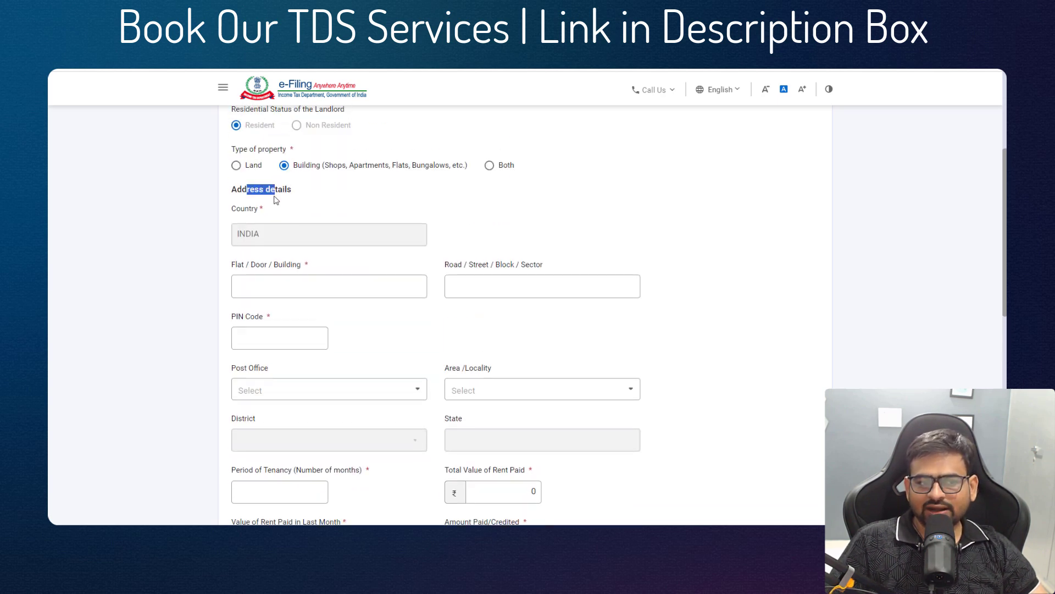
Enter a 12-month tenancy period and clear the Total Value of Rent Paid field.
{"action": "scroll", "coordinate": [308, 219], "scroll_direction": "down", "scroll_amount": 2}
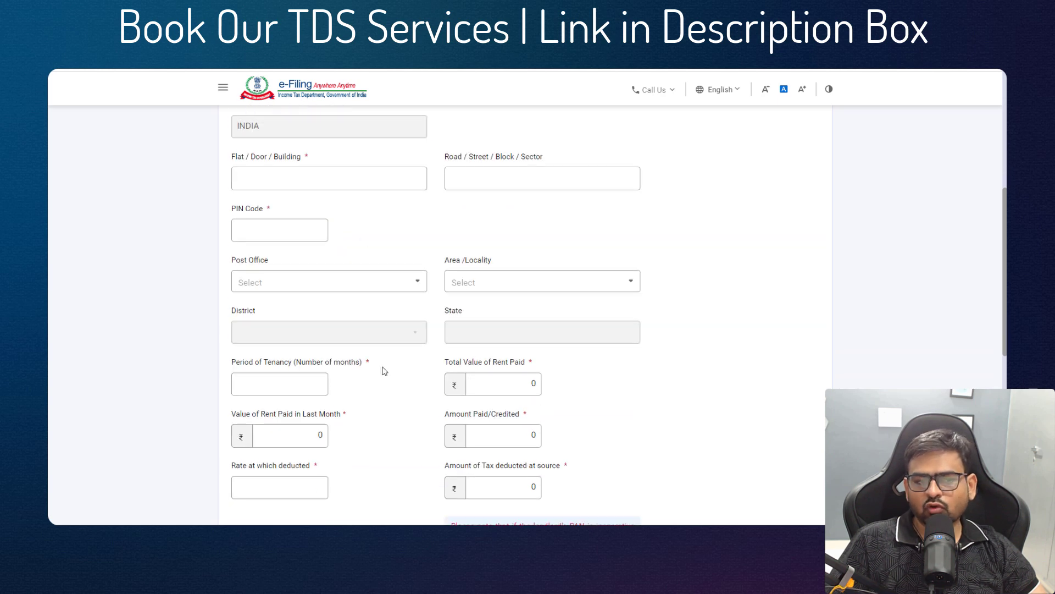
{"action": "scroll", "coordinate": [360, 306], "scroll_direction": "down", "scroll_amount": 4}
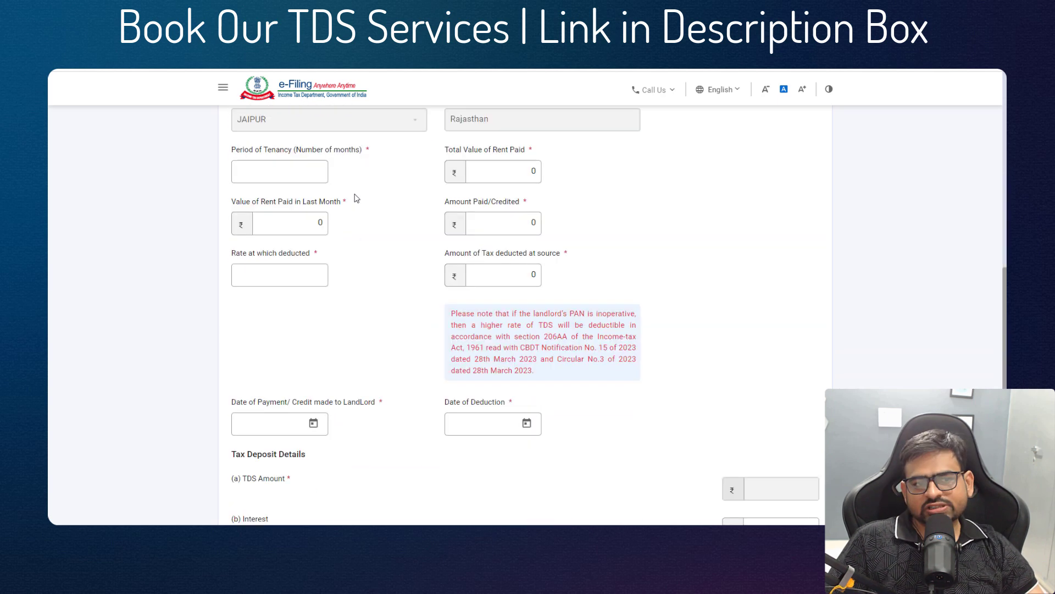
{"action": "left_click_drag", "start_coordinate": [240, 156], "coordinate": [328, 157]}
{"action": "left_click", "coordinate": [307, 163]}
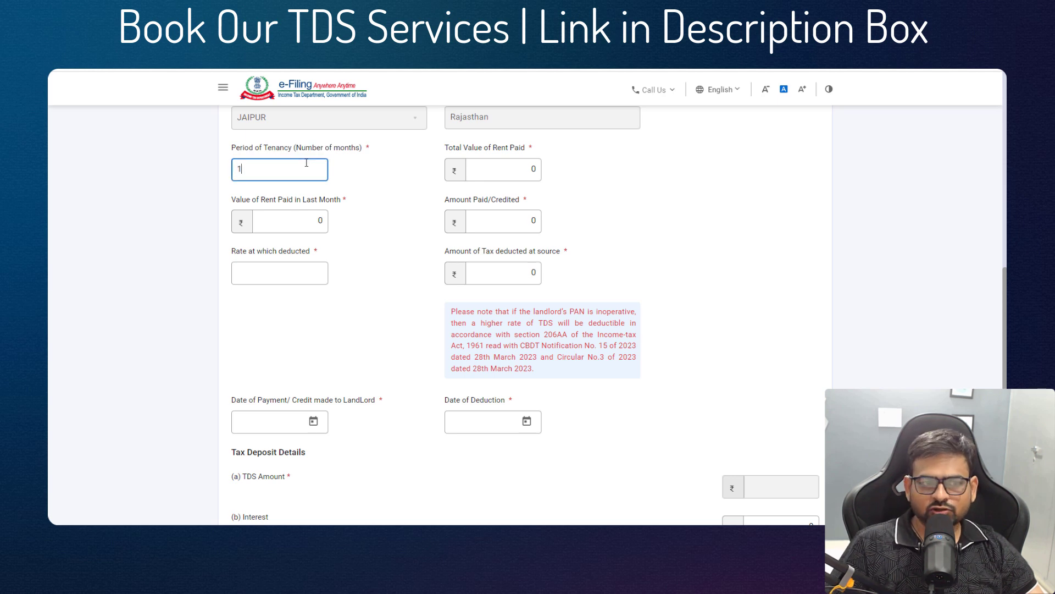
{"action": "left_click", "coordinate": [503, 163]}
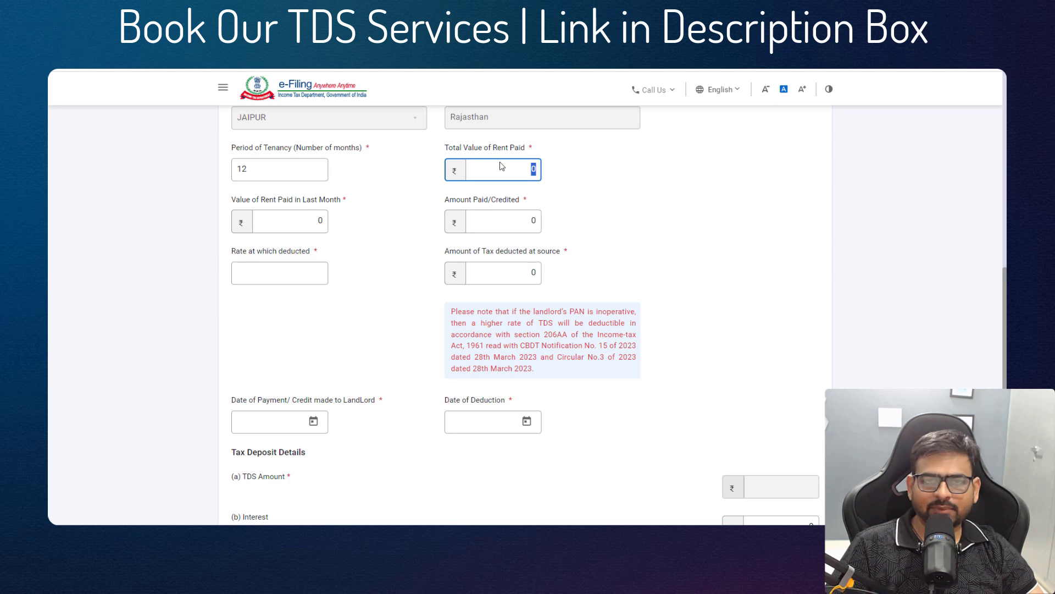
{"action": "left_click", "coordinate": [454, 185]}
{"action": "left_click_drag", "start_coordinate": [453, 149], "coordinate": [569, 148]}
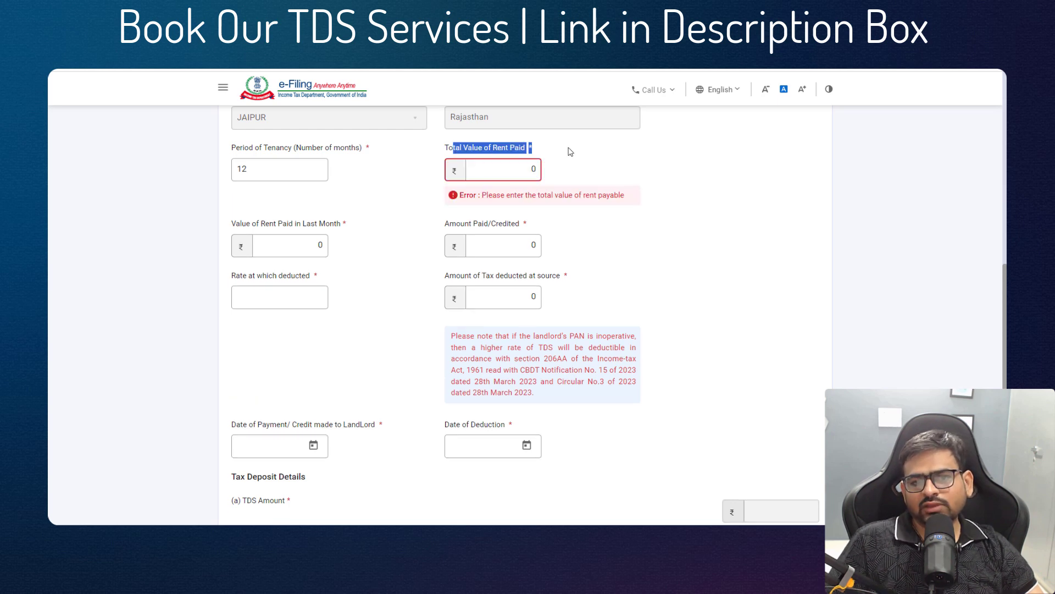
{"action": "left_click", "coordinate": [529, 164]}
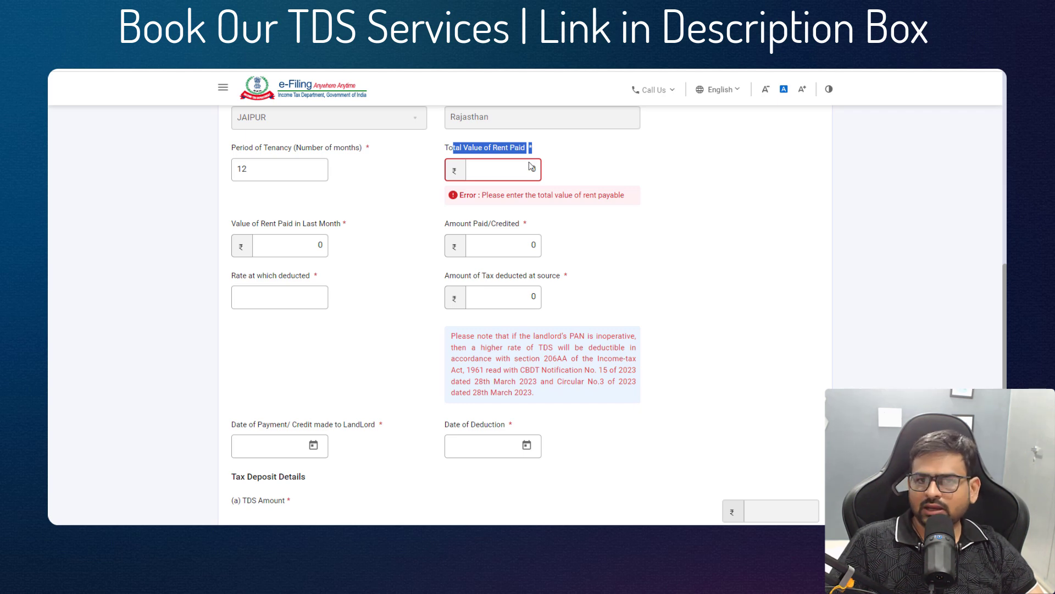
Enter 720000 as total rent and 60000 as last month's rent.
{"action": "type", "text": "720000"}
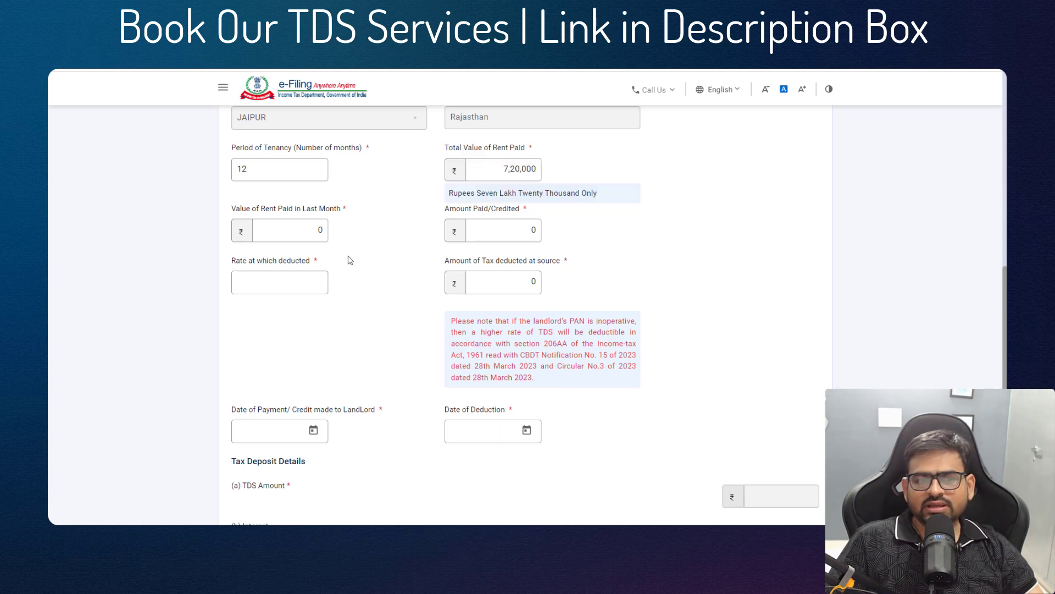
{"action": "left_click_drag", "start_coordinate": [231, 210], "coordinate": [333, 217]}
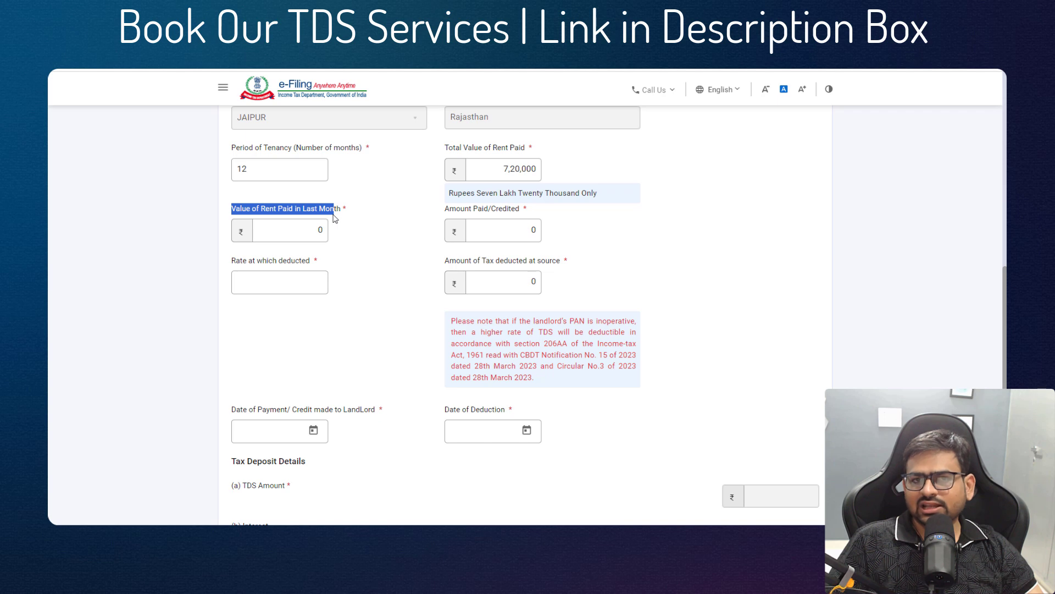
{"action": "left_click", "coordinate": [302, 226]}
{"action": "type", "text": "600000"}
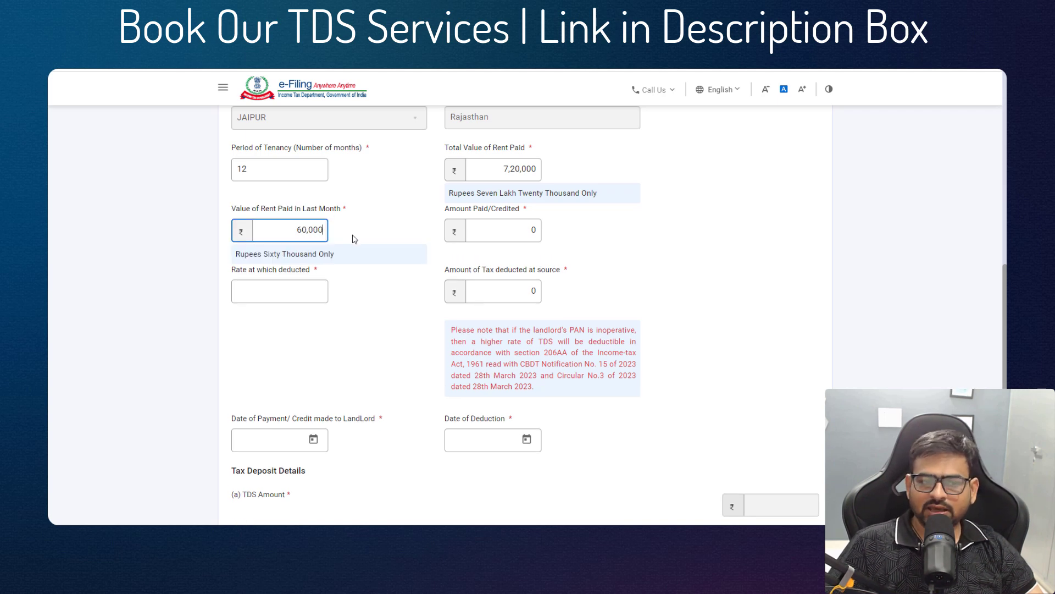
{"action": "left_click", "coordinate": [355, 239]}
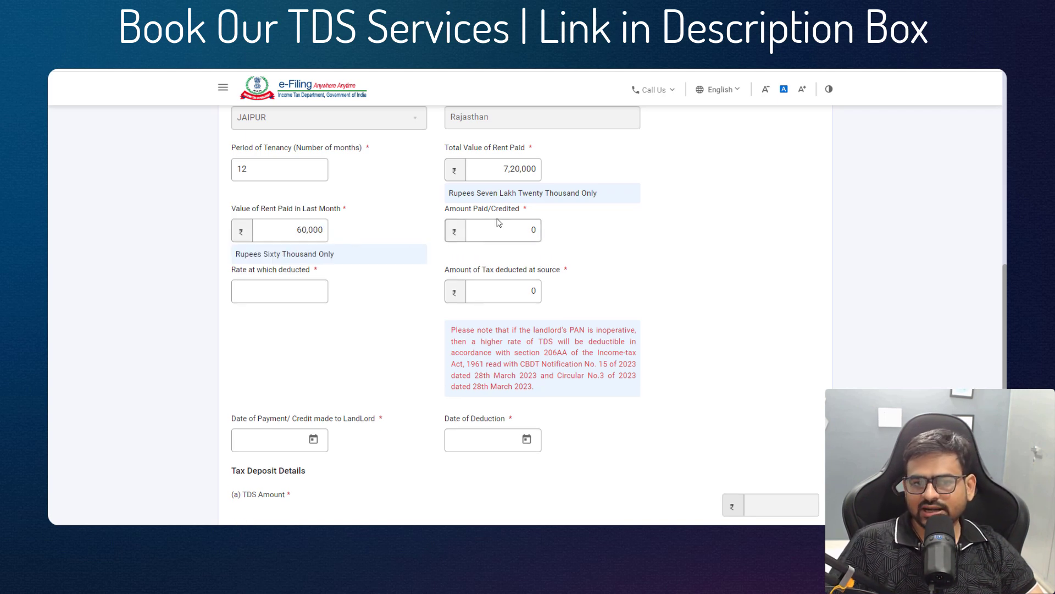
Set Amount Paid/Credited to 720000 and the deduction rate to 5, giving ₹36,000 TDS.
{"action": "left_click_drag", "start_coordinate": [449, 209], "coordinate": [548, 213]}
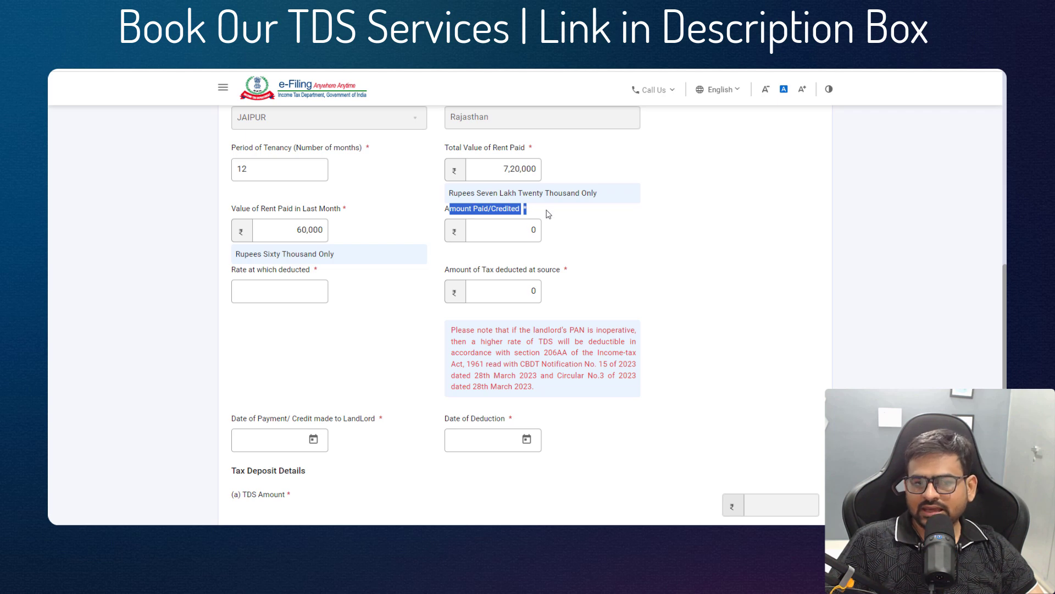
{"action": "left_click", "coordinate": [506, 228]}
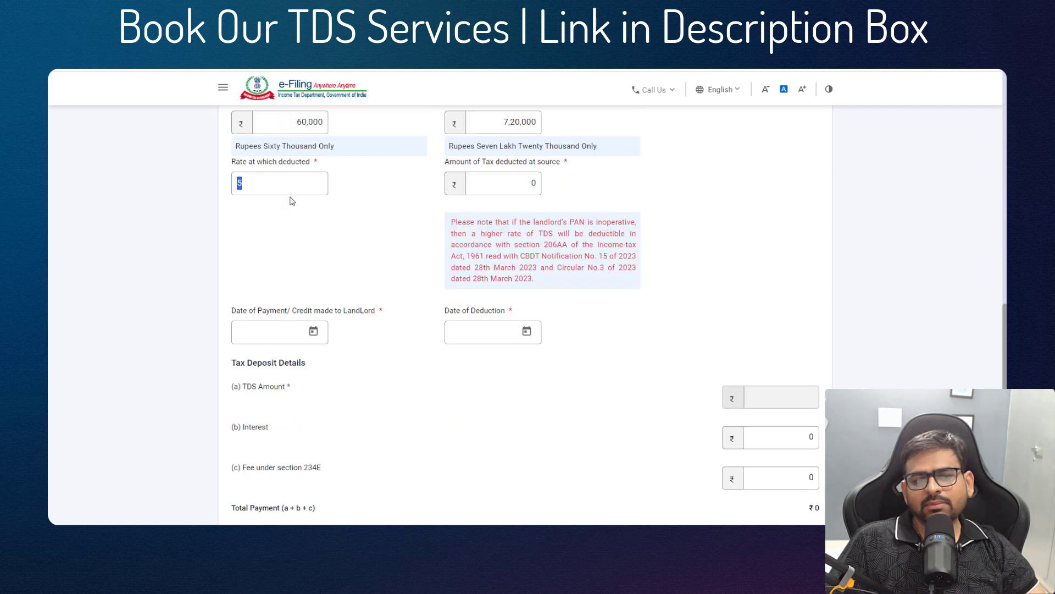
{"action": "left_click_drag", "start_coordinate": [239, 161], "coordinate": [318, 162]}
{"action": "left_click", "coordinate": [269, 182]}
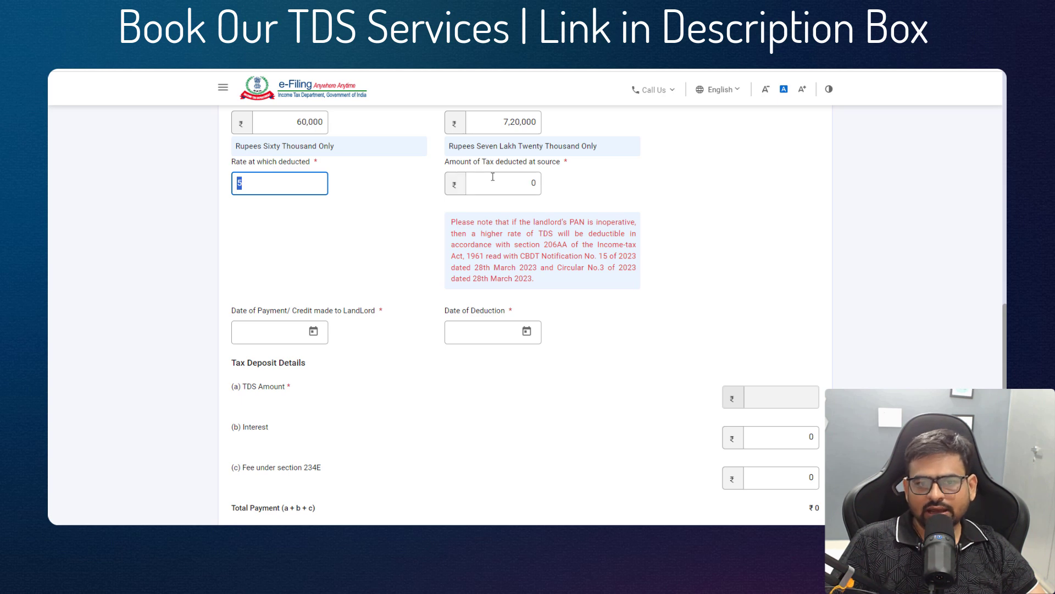
{"action": "left_click_drag", "start_coordinate": [457, 162], "coordinate": [620, 162]}
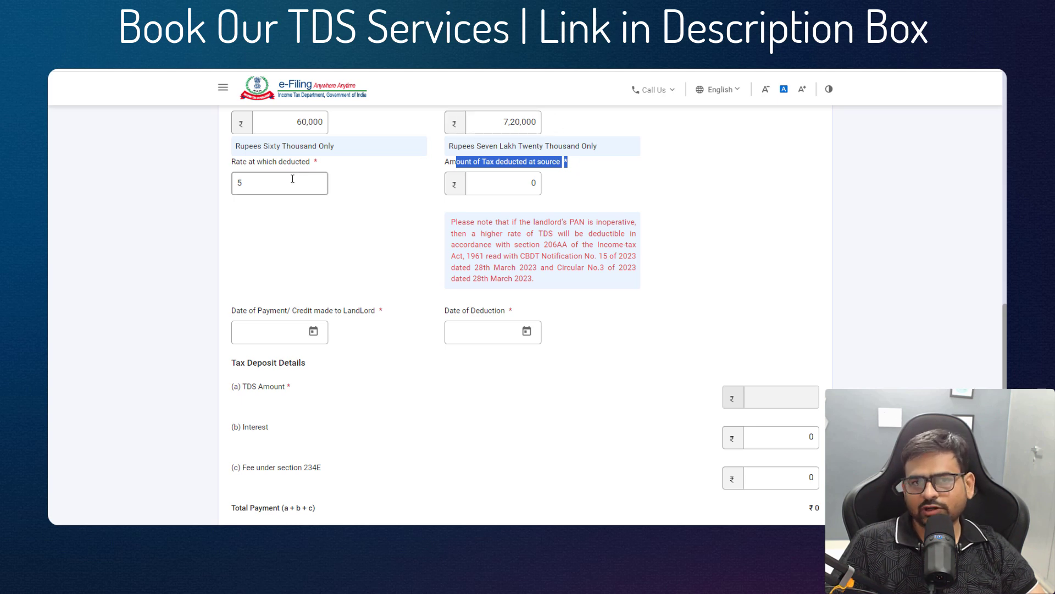
{"action": "scroll", "coordinate": [455, 283], "scroll_direction": "down", "scroll_amount": 3}
{"action": "left_click_drag", "start_coordinate": [243, 156], "coordinate": [348, 160]}
{"action": "left_click_drag", "start_coordinate": [470, 156], "coordinate": [501, 158]}
Set the Date of Payment to 25-Sep-2024 from the calendar.
{"action": "left_click", "coordinate": [309, 174]}
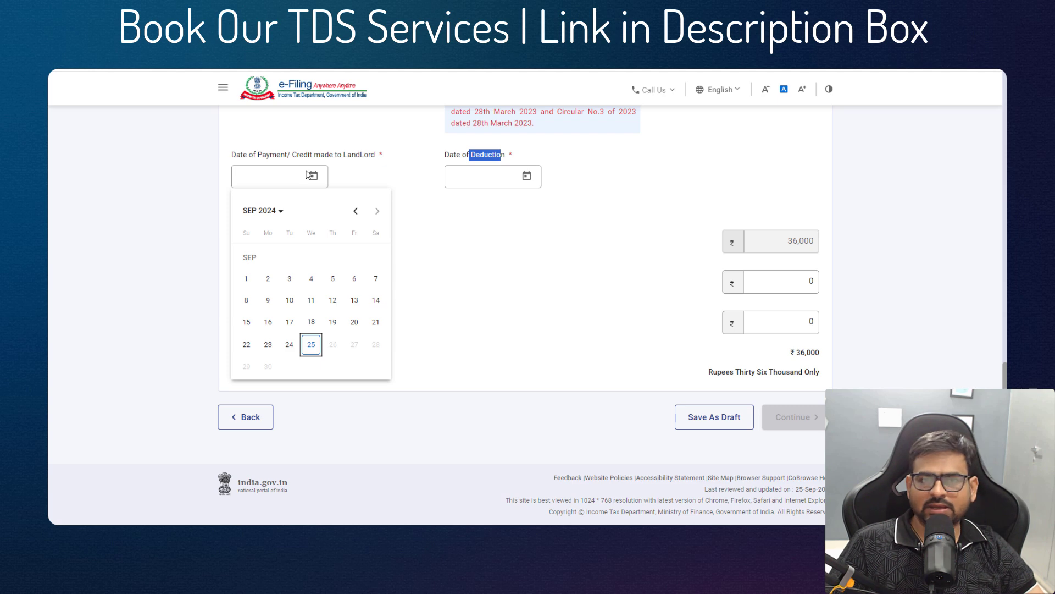
{"action": "left_click", "coordinate": [290, 341]}
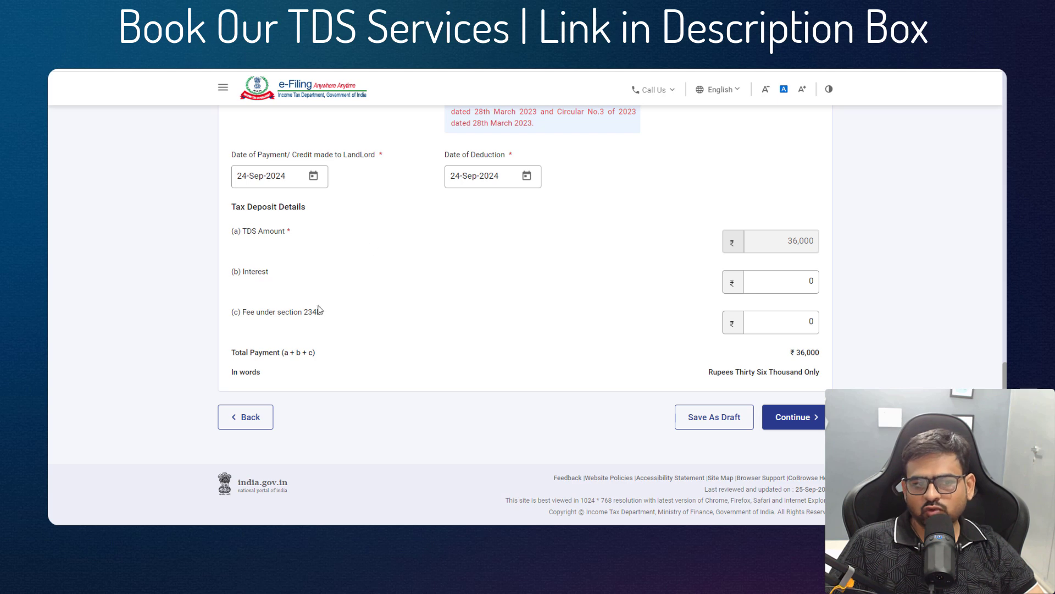
{"action": "left_click_drag", "start_coordinate": [236, 272], "coordinate": [336, 281]}
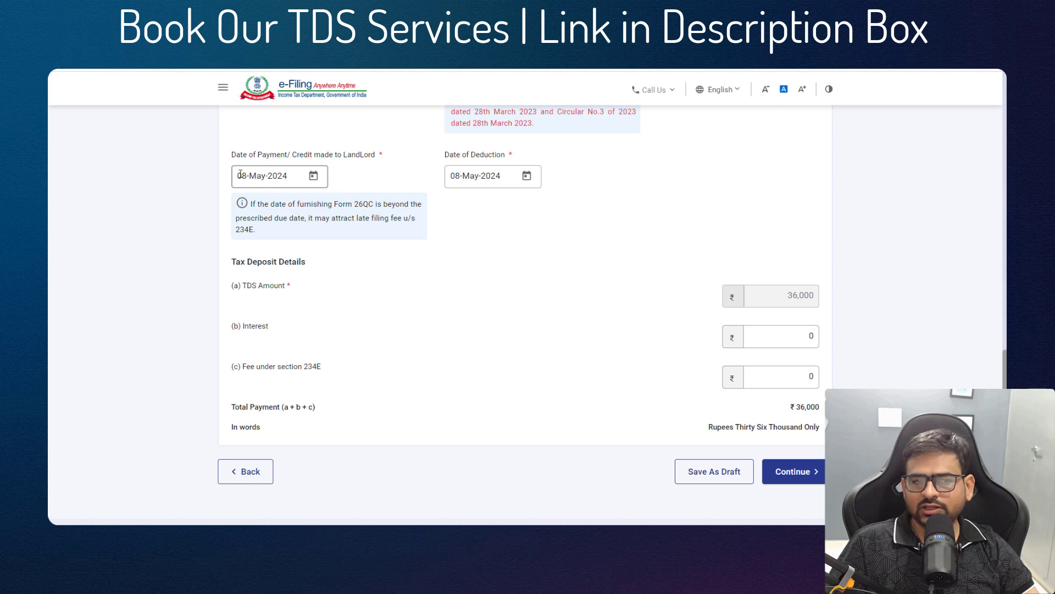
Set the Date of Deduction to 25-Sep-2024 and continue to Add Payment Details.
{"action": "left_click", "coordinate": [527, 176]}
{"action": "left_click", "coordinate": [590, 210]}
{"action": "left_click", "coordinate": [591, 210]}
{"action": "left_click", "coordinate": [590, 210]}
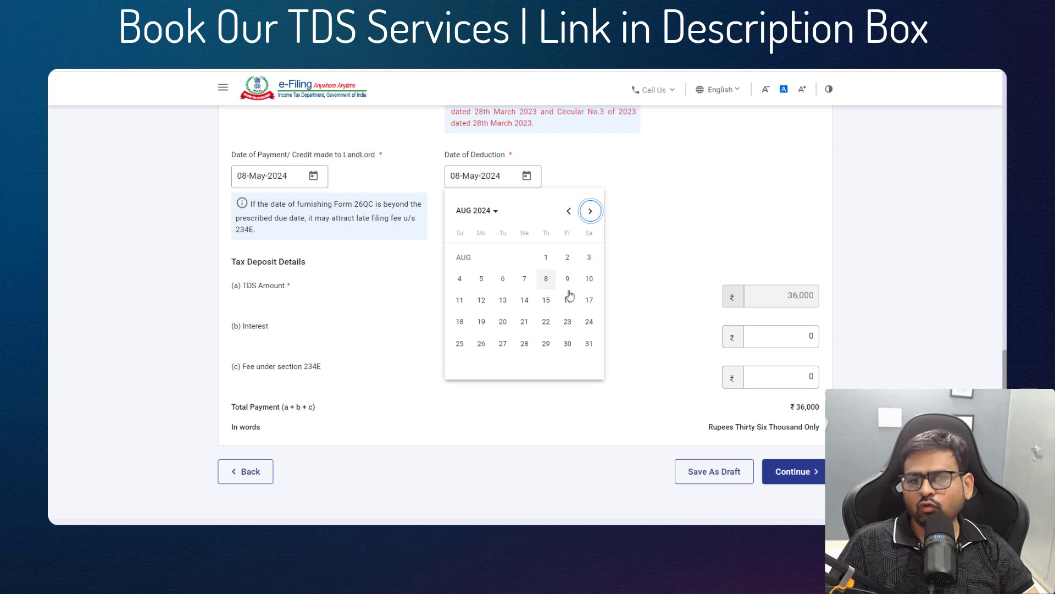
{"action": "left_click", "coordinate": [523, 300]}
{"action": "left_click_drag", "start_coordinate": [478, 217], "coordinate": [605, 228]}
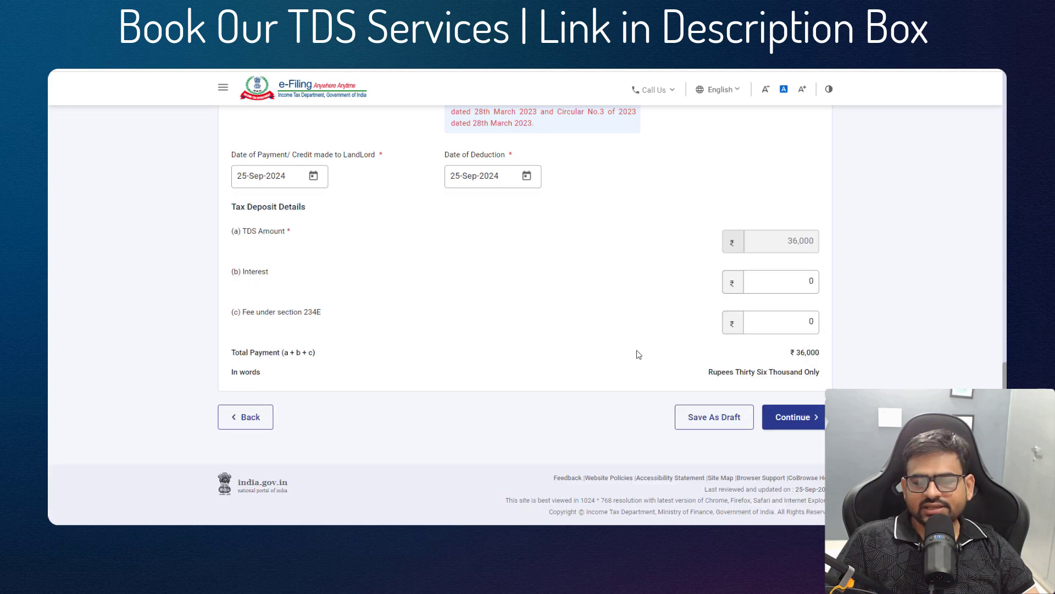
{"action": "left_click", "coordinate": [820, 422]}
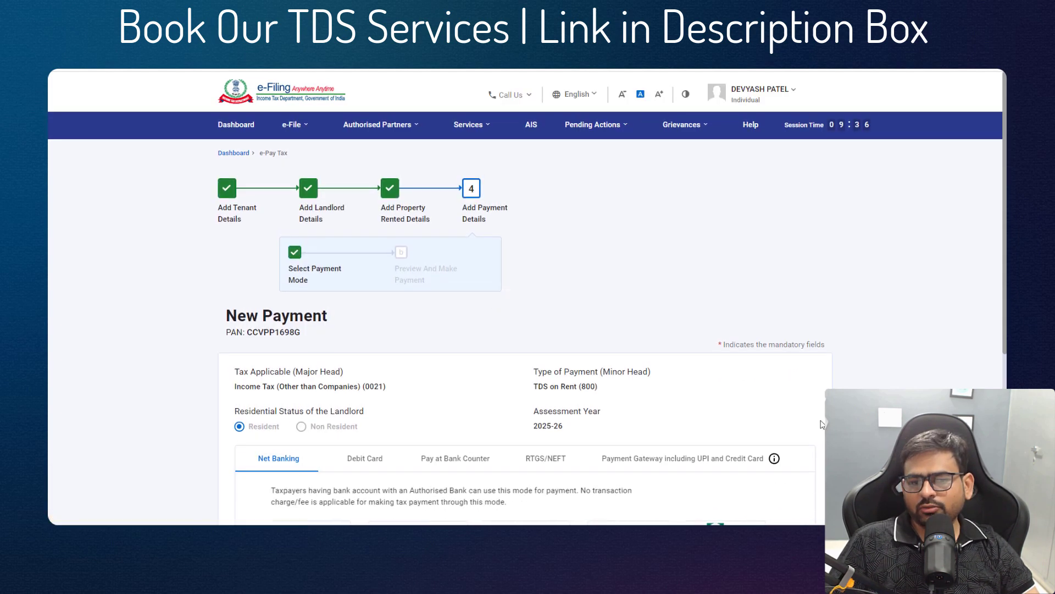
Choose the Payment Gateway (UPI and Credit Card) payment mode.
{"action": "scroll", "coordinate": [419, 299], "scroll_direction": "down", "scroll_amount": 3}
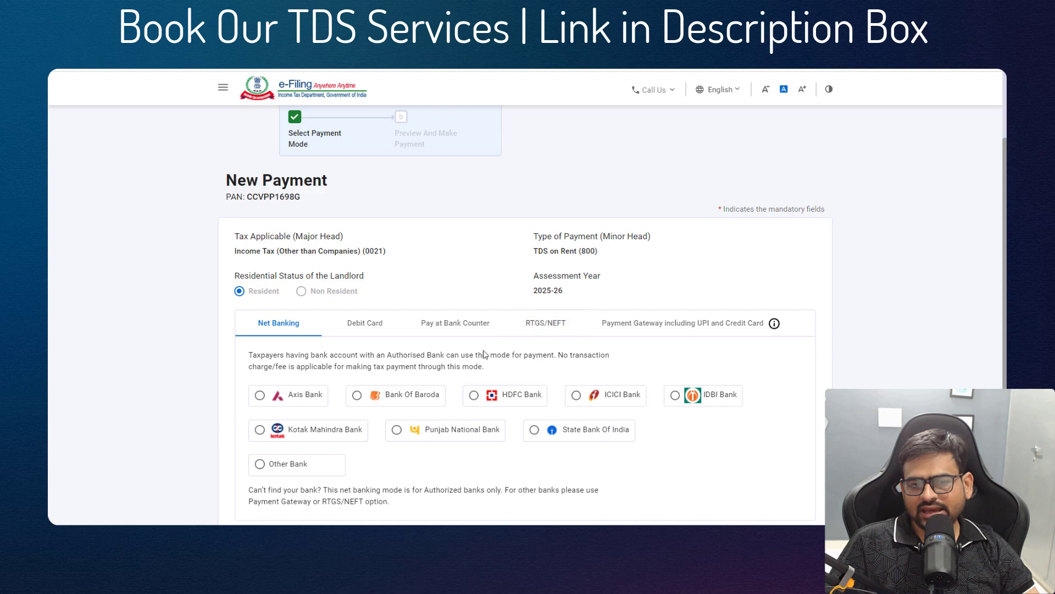
{"action": "scroll", "coordinate": [465, 346], "scroll_direction": "down", "scroll_amount": 2}
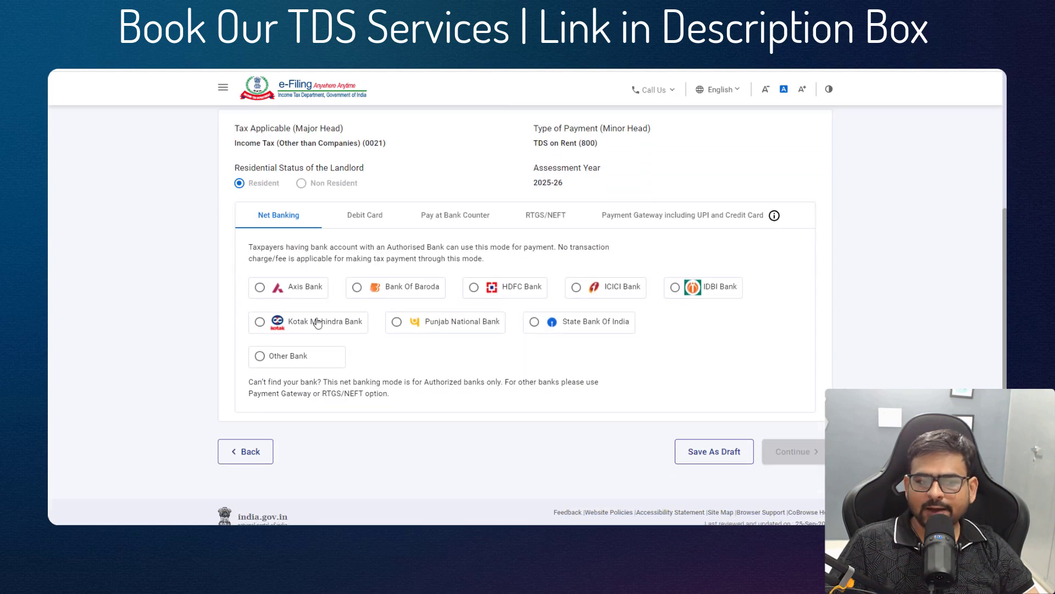
{"action": "left_click", "coordinate": [673, 221]}
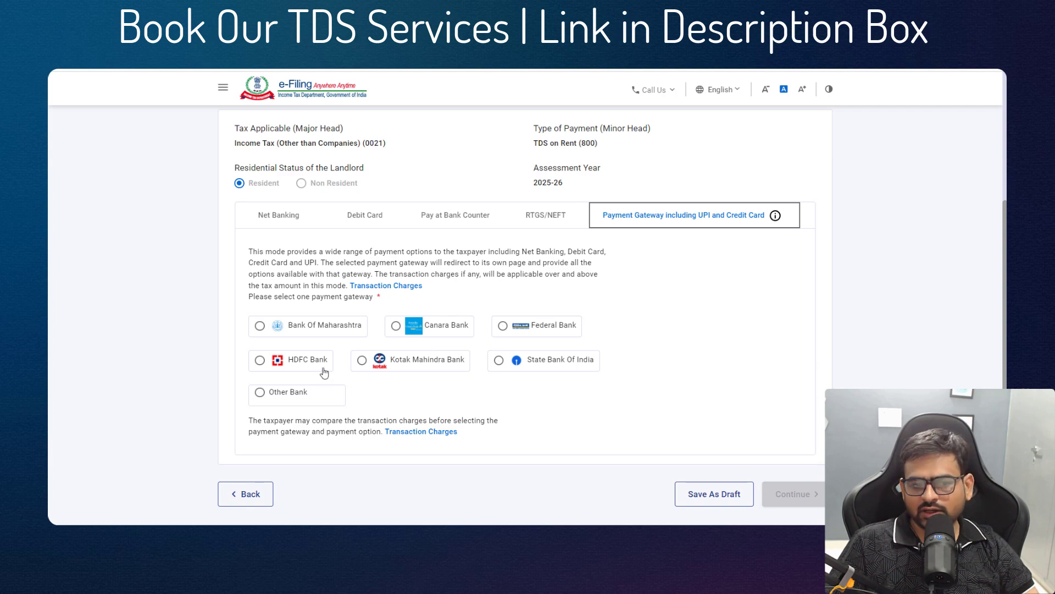
Check the Federal Bank gateway transaction charges and finish with the challan receipt PDF open.
{"action": "left_click", "coordinate": [434, 431]}
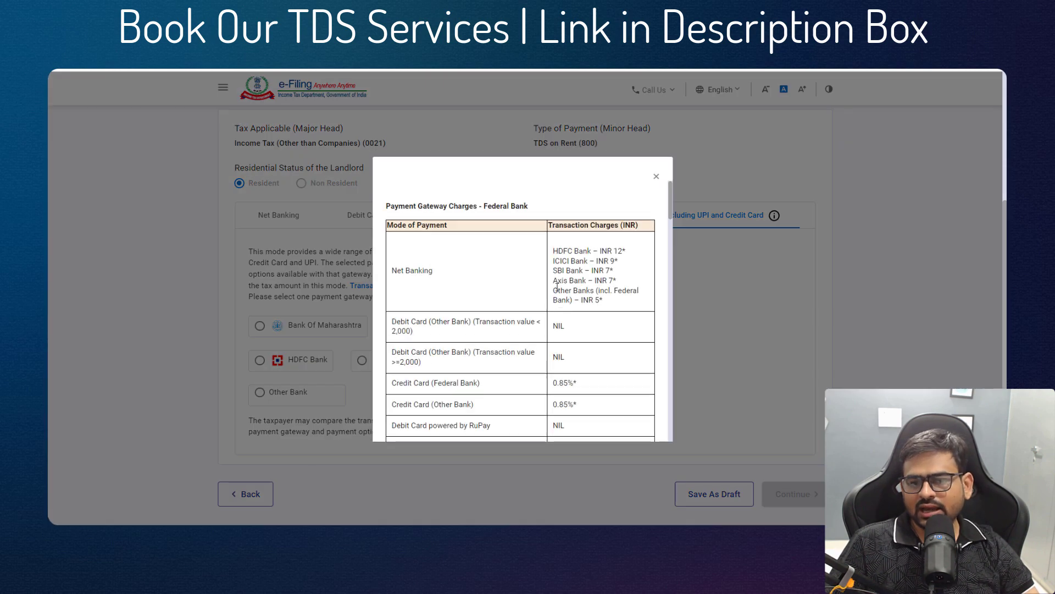
{"action": "scroll", "coordinate": [453, 236], "scroll_direction": "down", "scroll_amount": 4}
{"action": "left_click_drag", "start_coordinate": [453, 233], "coordinate": [531, 328]}
{"action": "scroll", "coordinate": [556, 367], "scroll_direction": "up", "scroll_amount": 4}
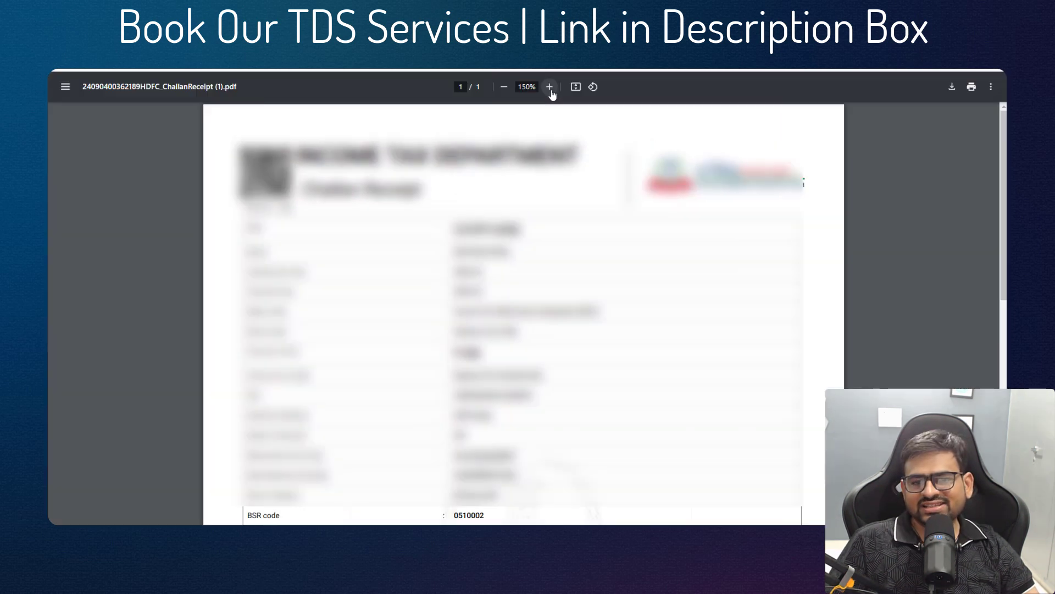
{"action": "scroll", "coordinate": [598, 351], "scroll_direction": "down", "scroll_amount": 3}
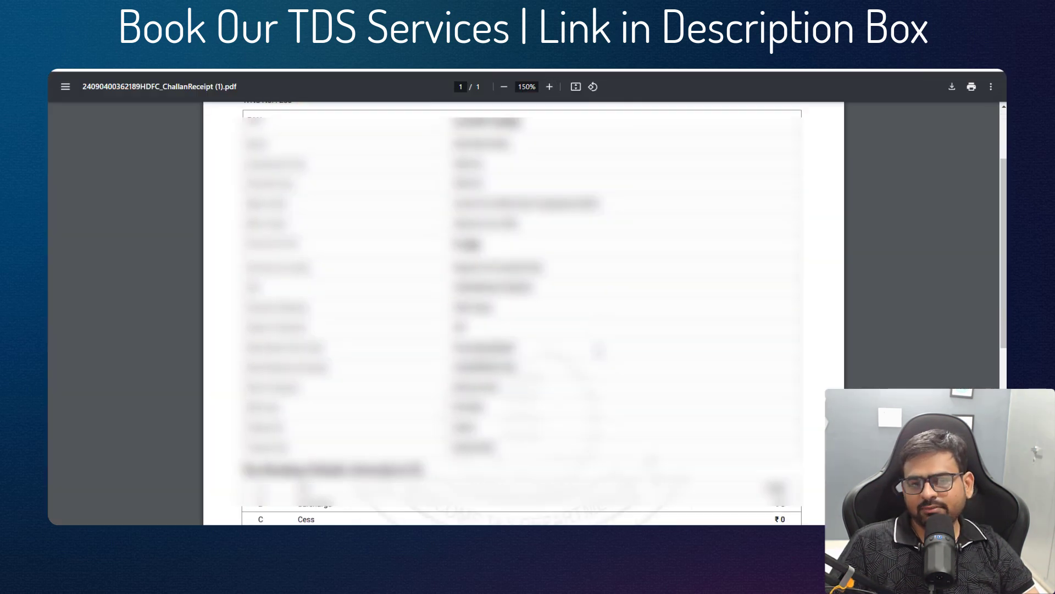